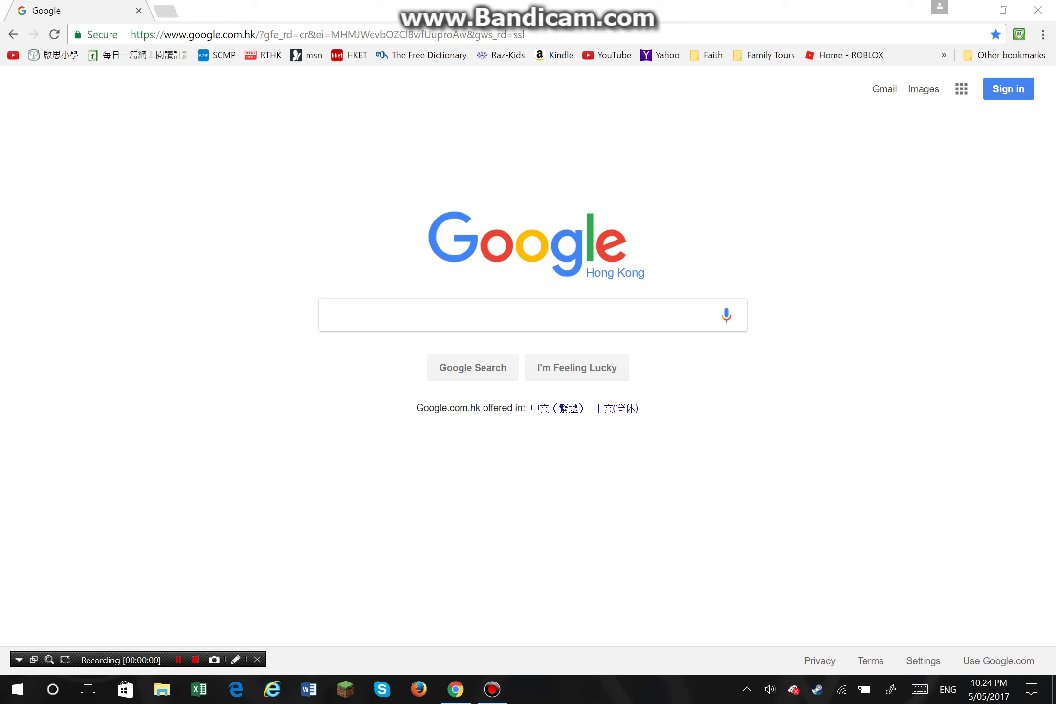
Switch to Chrome so the empty Google Hong Kong search box is active
{"action": "key", "text": "alt+Tab"}
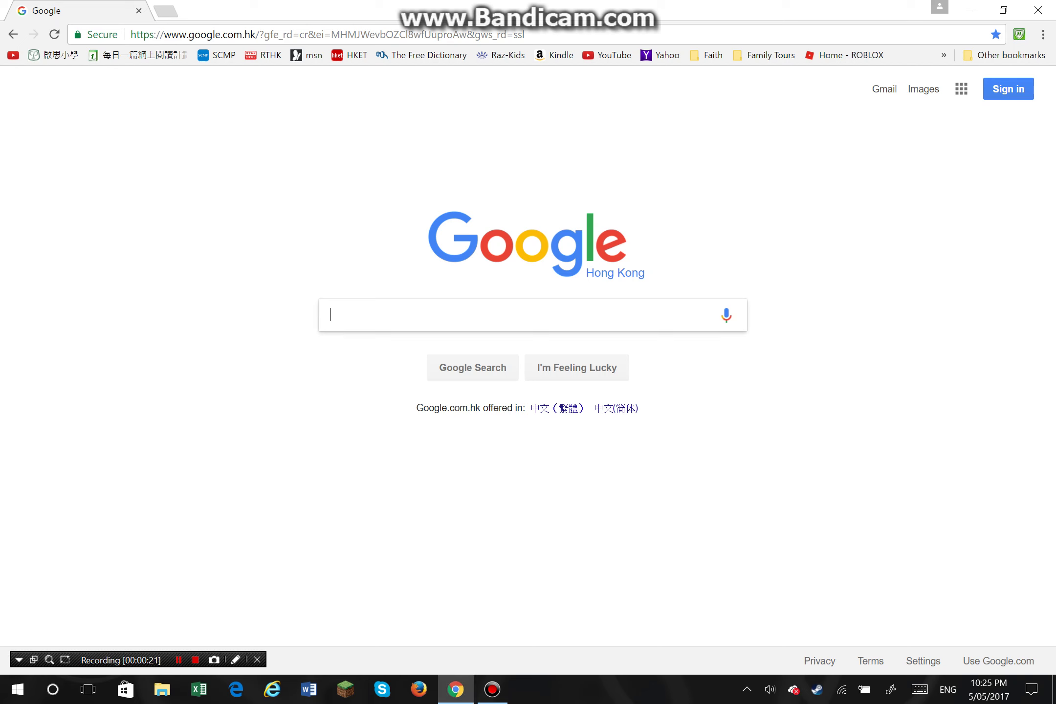
{"action": "type", "text": "ba"}
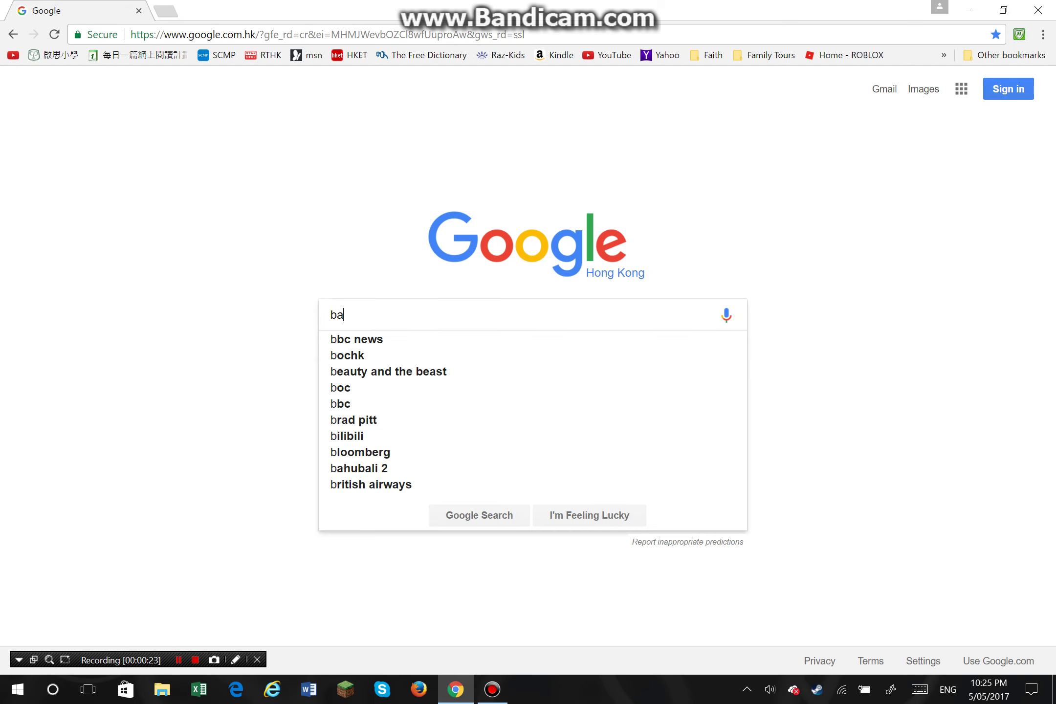
{"action": "type", "text": "ndica"}
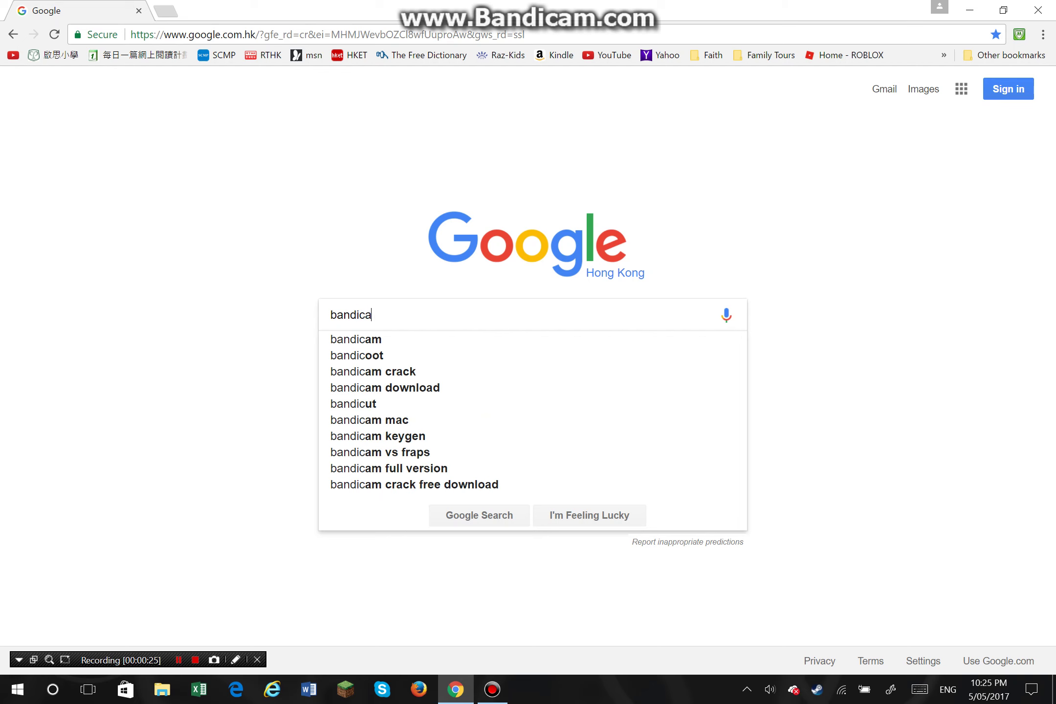
{"action": "type", "text": "m"}
Search Google for 'bandicam' and open the official Bandicam website from the results
{"action": "key", "text": "Return"}
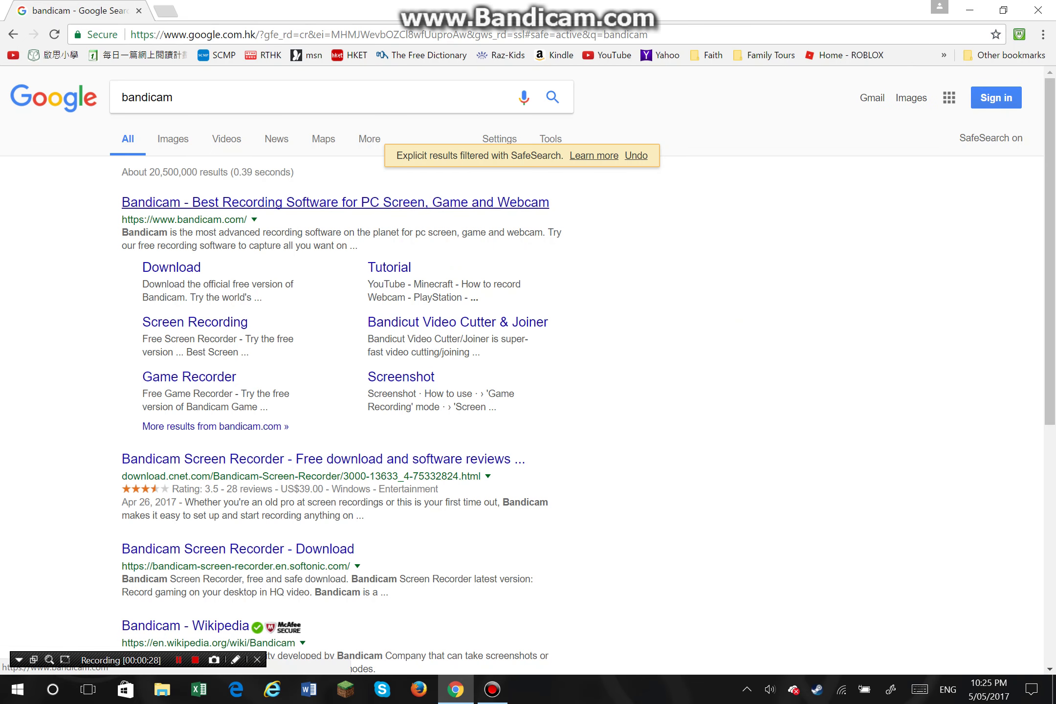
{"action": "left_click", "coordinate": [335, 203]}
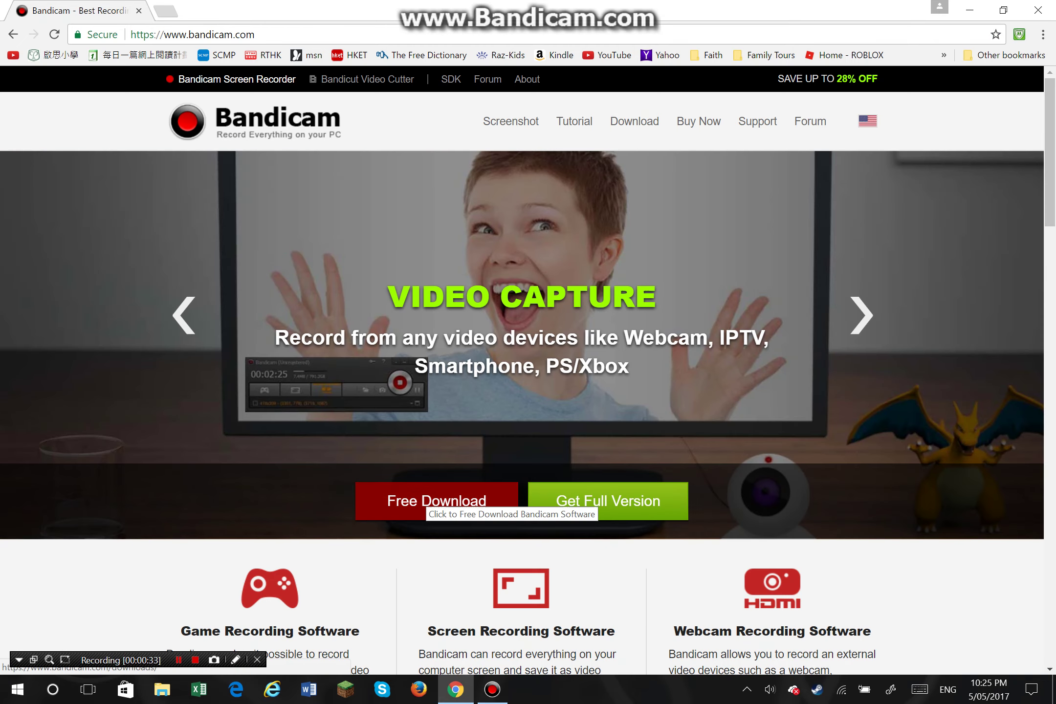
Open the Bandicam homepage, then bring up the Bandicam recorder's settings window from the taskbar
{"action": "left_click", "coordinate": [432, 501]}
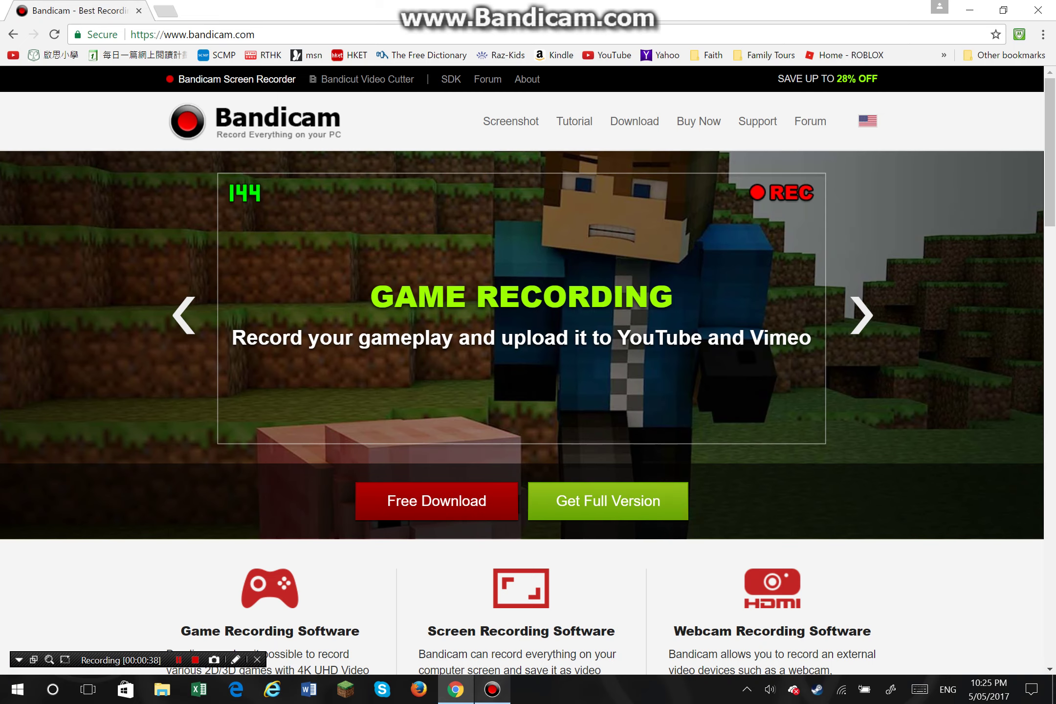
{"action": "left_click", "coordinate": [492, 689]}
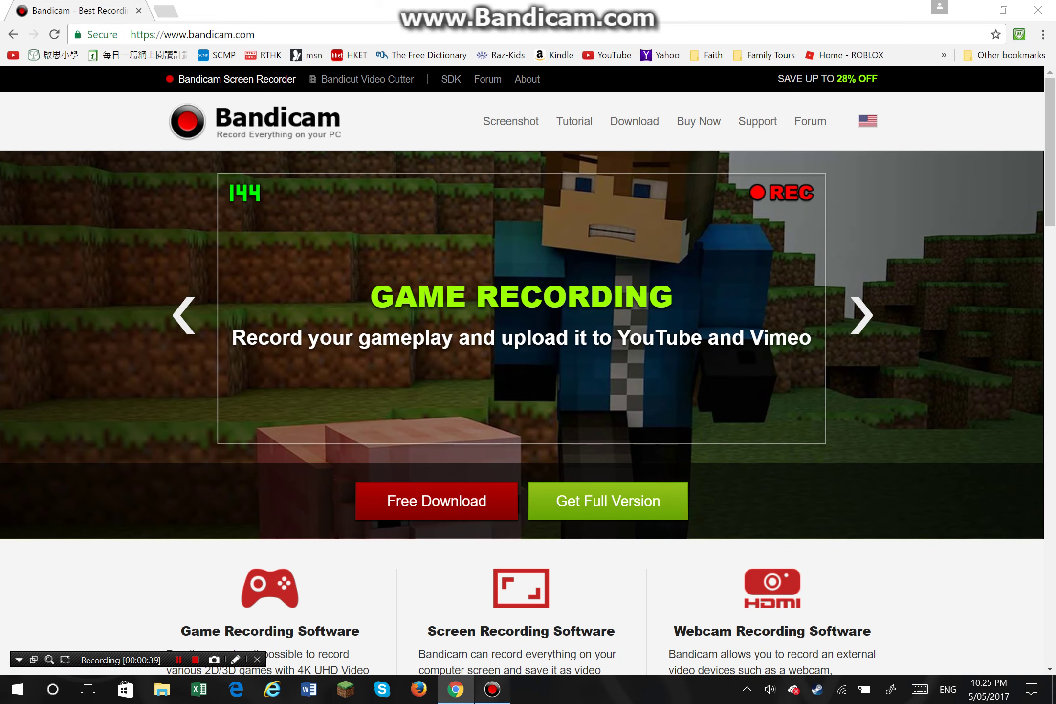